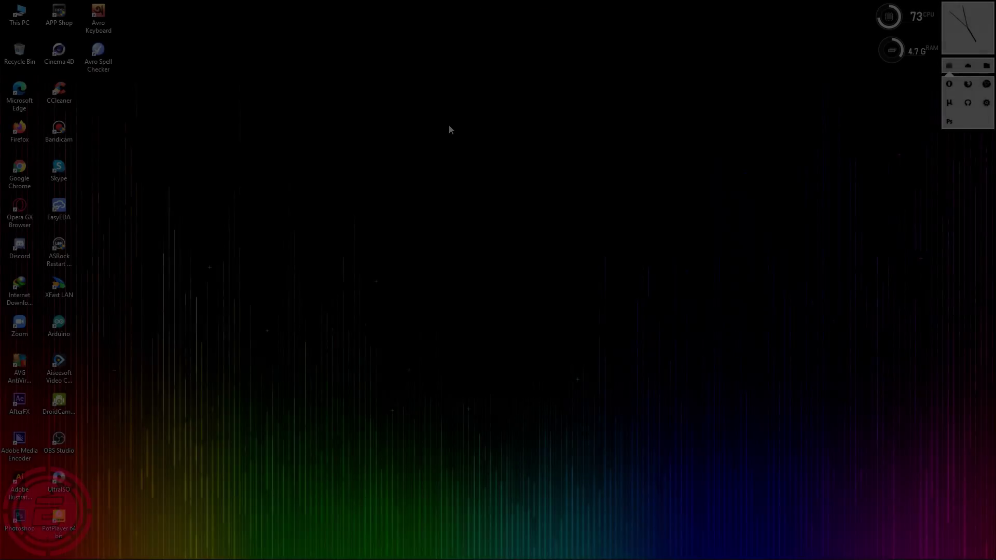
Launch the Arduino IDE full-screen and set the target board to Arduino Nano
{"action": "double_click", "coordinate": [77, 325]}
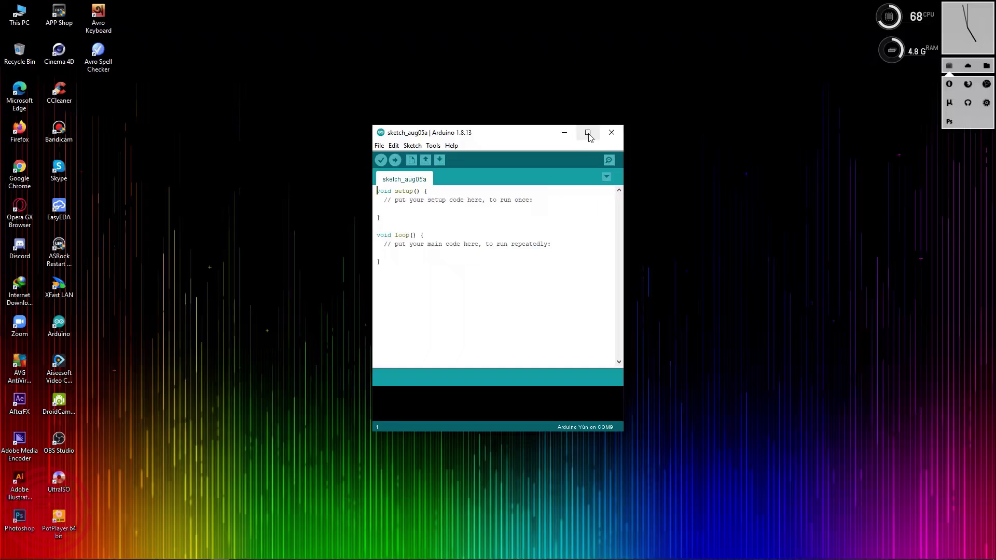
{"action": "left_click", "coordinate": [587, 132]}
{"action": "left_click", "coordinate": [61, 17]}
{"action": "mouse_move", "coordinate": [99, 119]}
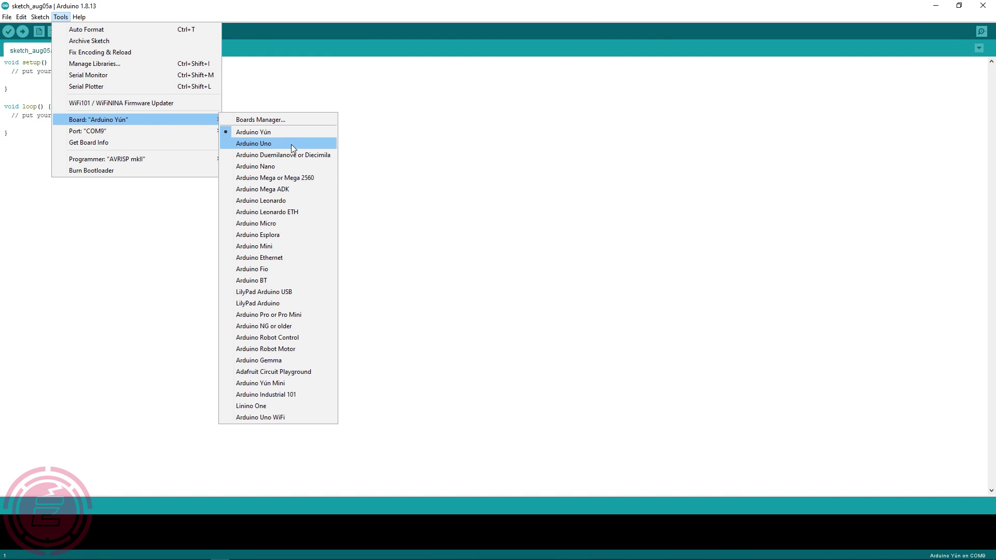
{"action": "left_click", "coordinate": [253, 166]}
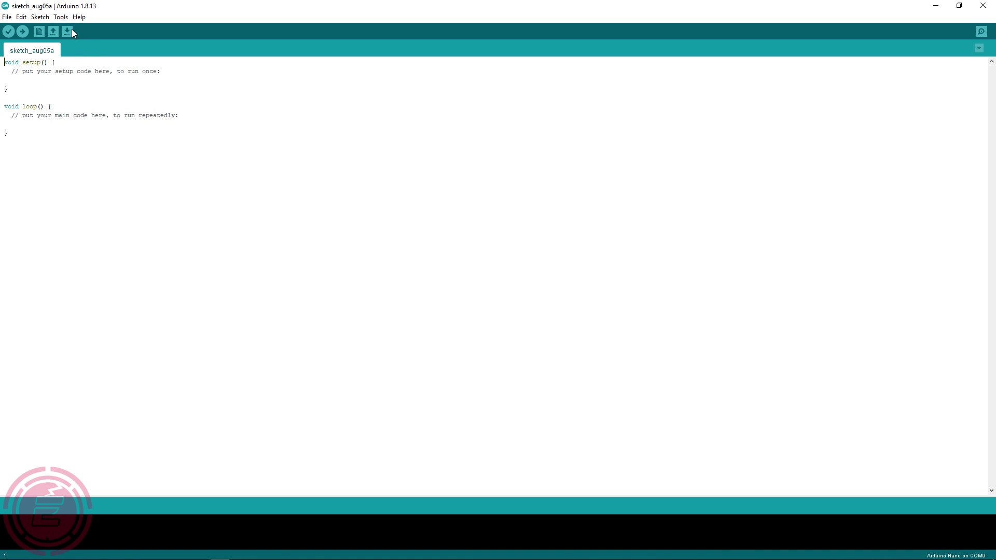
{"action": "left_click", "coordinate": [61, 16]}
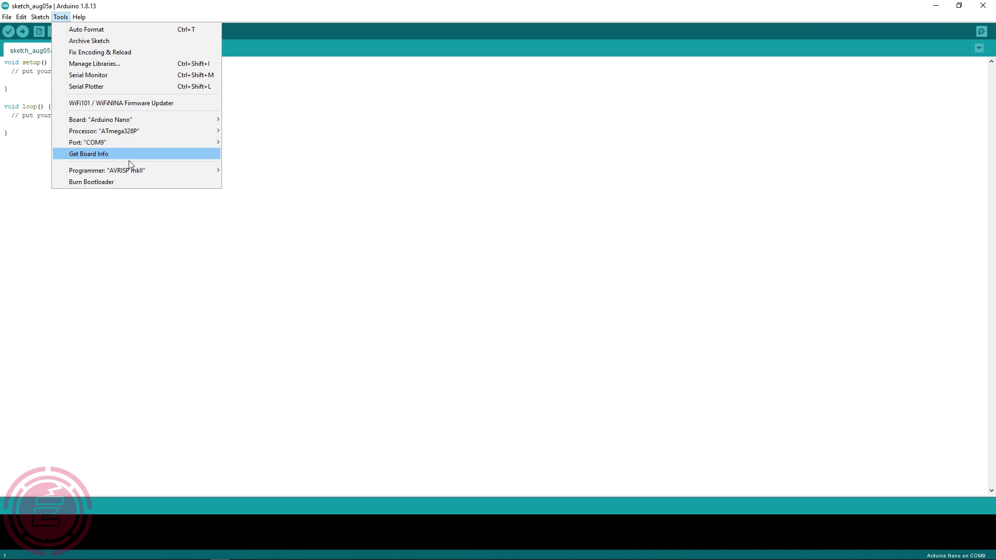
{"action": "left_click", "coordinate": [159, 6]}
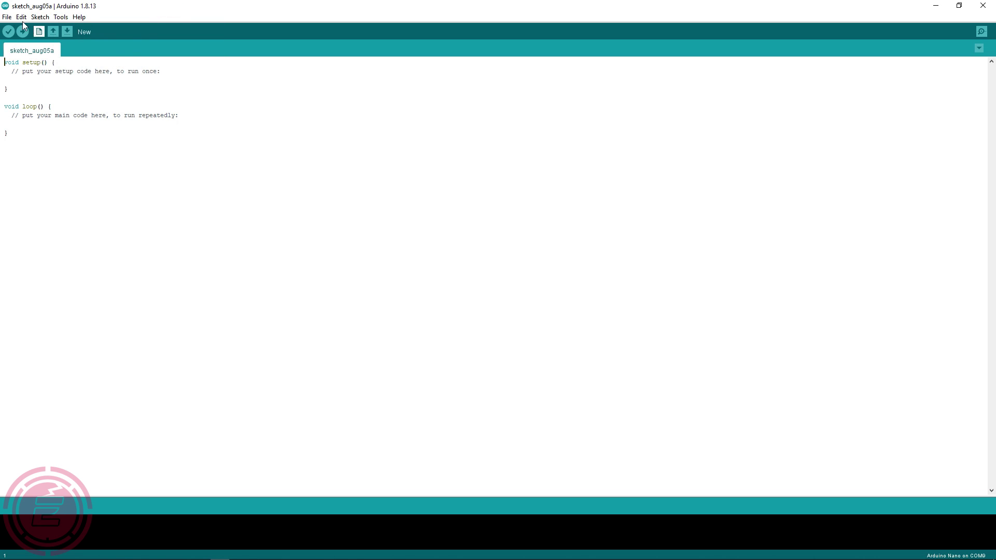
Open the 11.ArduinoISP > ArduinoISP example full-screen and upload it to the Nano
{"action": "left_click", "coordinate": [6, 16]}
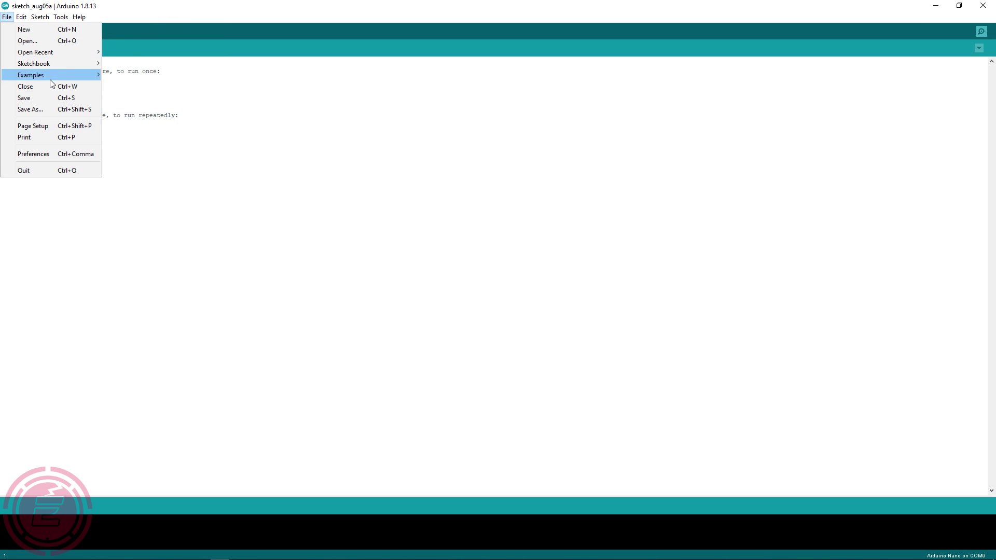
{"action": "mouse_move", "coordinate": [31, 76]}
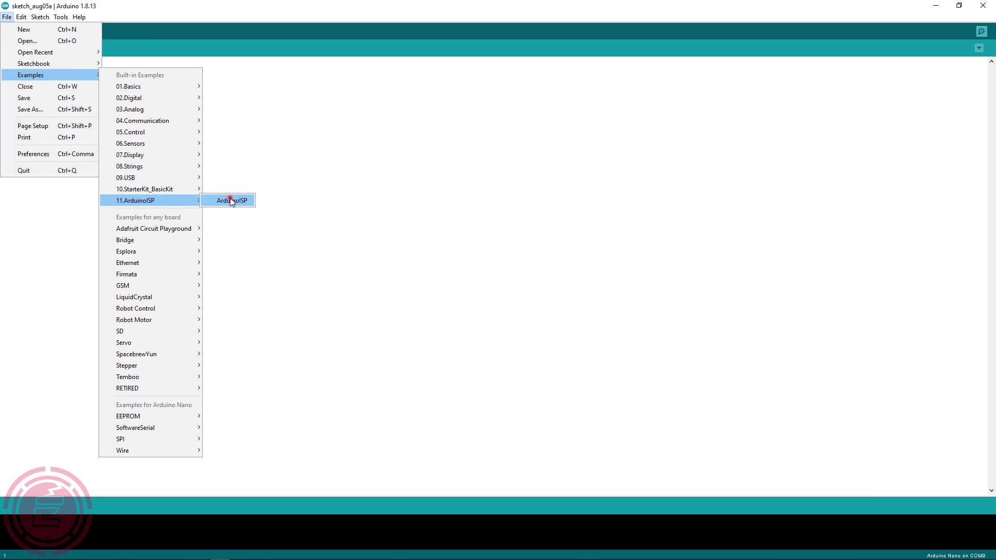
{"action": "left_click", "coordinate": [233, 199]}
{"action": "left_click", "coordinate": [982, 6]}
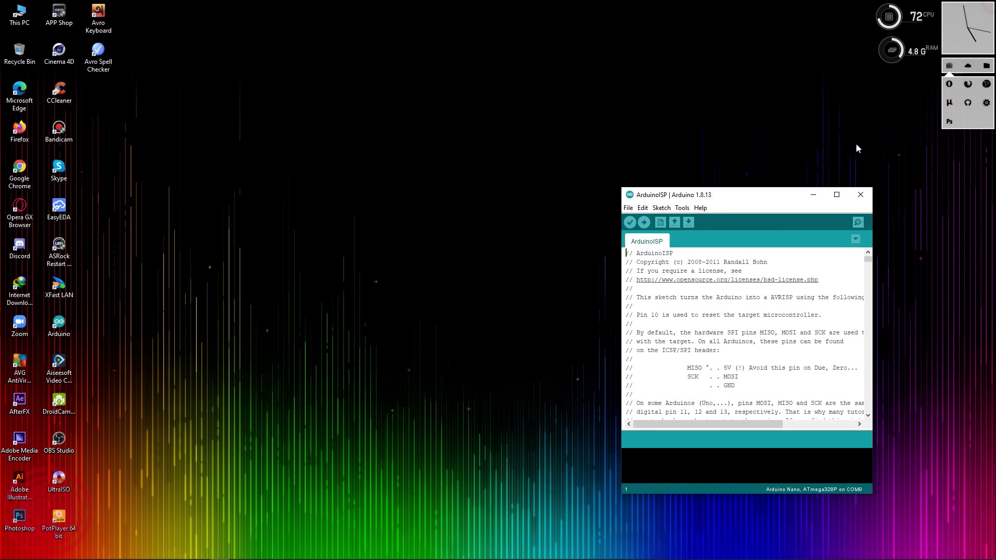
{"action": "left_click", "coordinate": [836, 194]}
{"action": "left_click", "coordinate": [23, 33]}
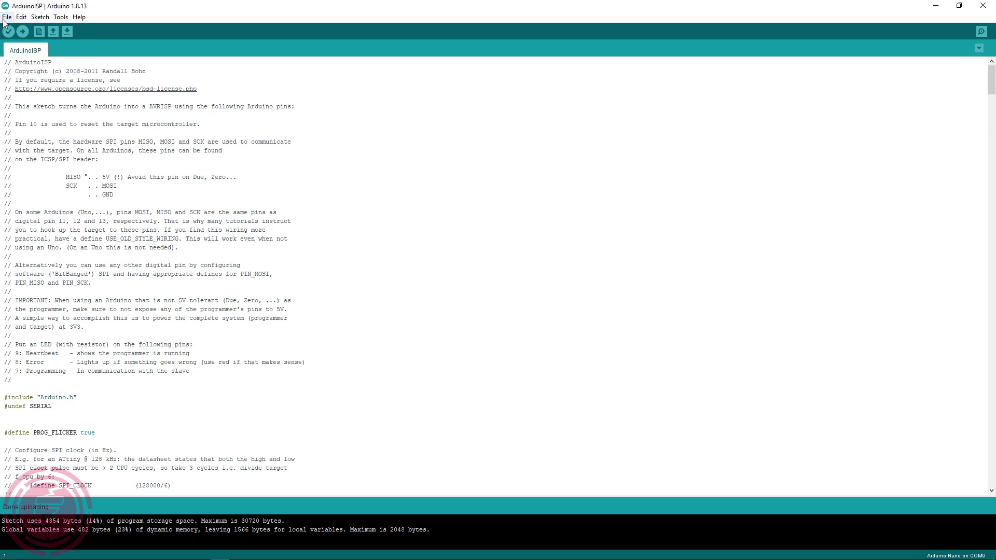
{"action": "left_click", "coordinate": [61, 18]}
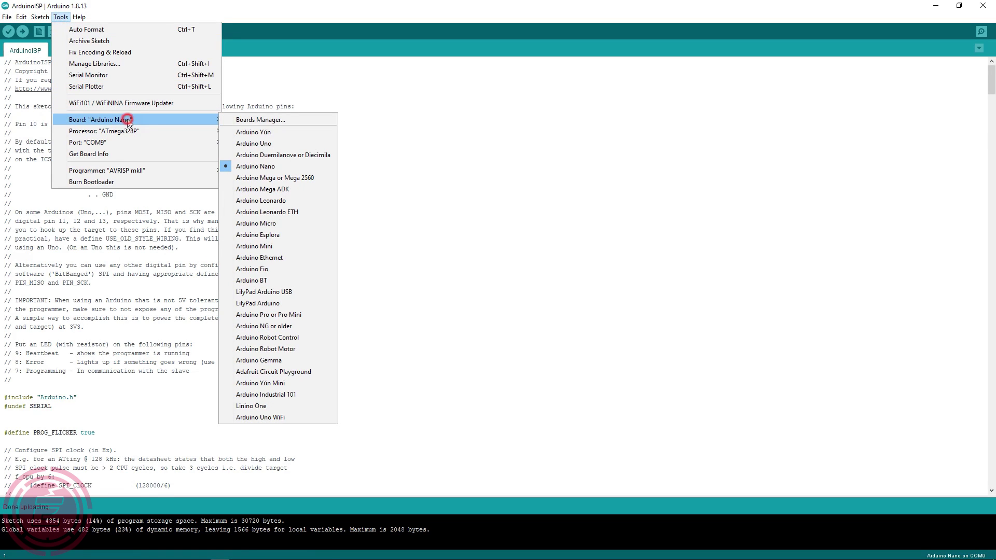
{"action": "mouse_move", "coordinate": [137, 142]}
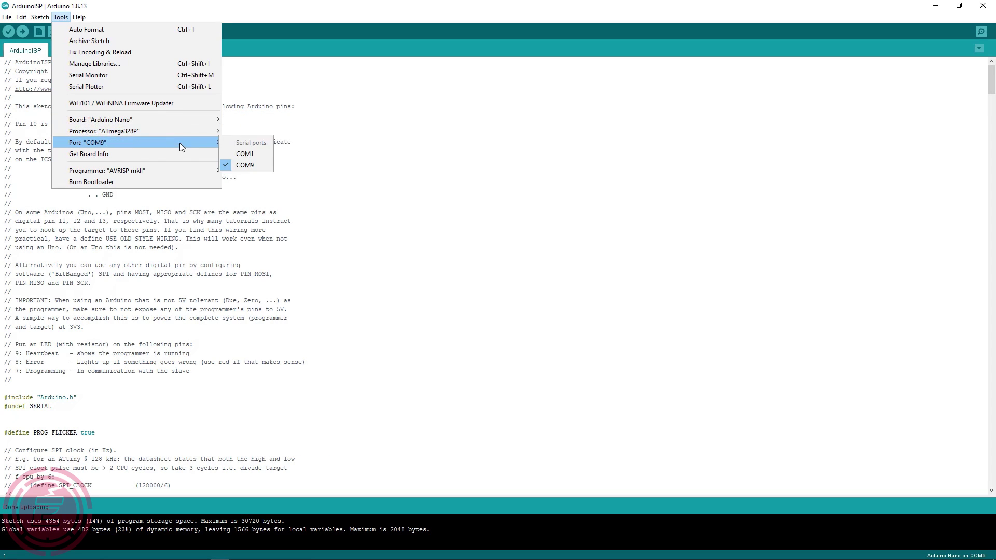
{"action": "left_click", "coordinate": [393, 141]}
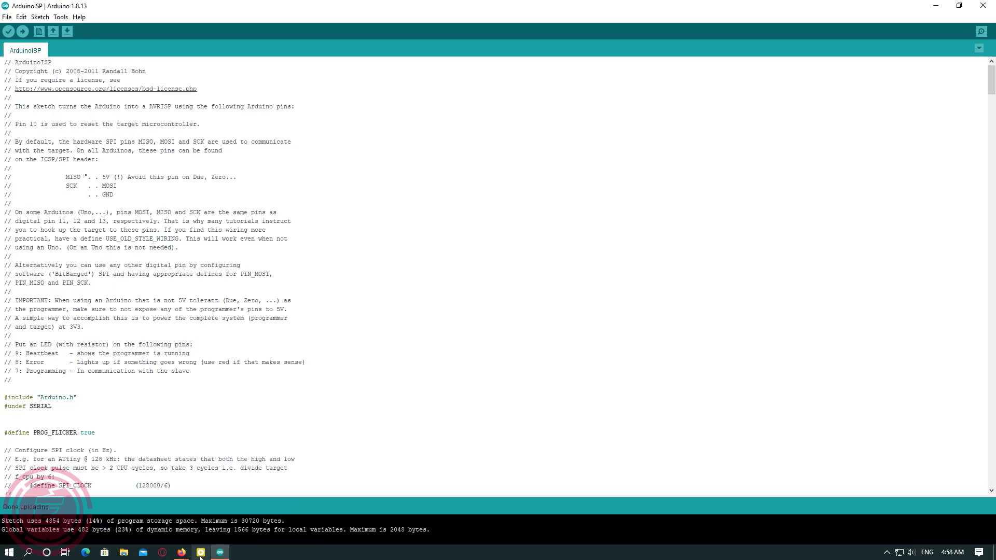
Copy the raw.githubusercontent ATtiny boards-manager URL from Firefox's Google result, then minimize Firefox
{"action": "mouse_move", "coordinate": [180, 553]}
{"action": "left_click", "coordinate": [166, 535]}
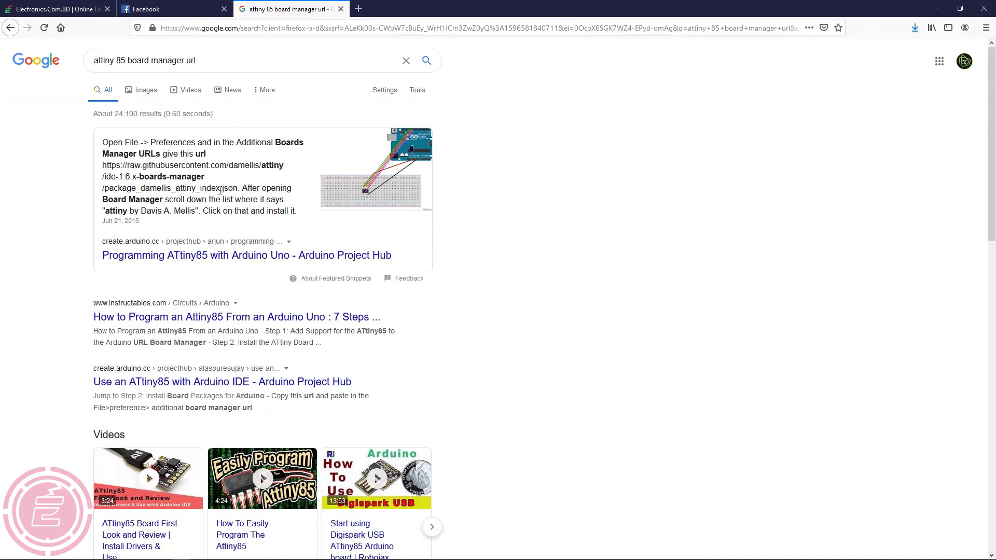
{"action": "mouse_move", "coordinate": [102, 166]}
{"action": "left_mouse_down"}
{"action": "mouse_move", "coordinate": [258, 163]}
{"action": "mouse_move", "coordinate": [241, 189]}
{"action": "left_mouse_up"}
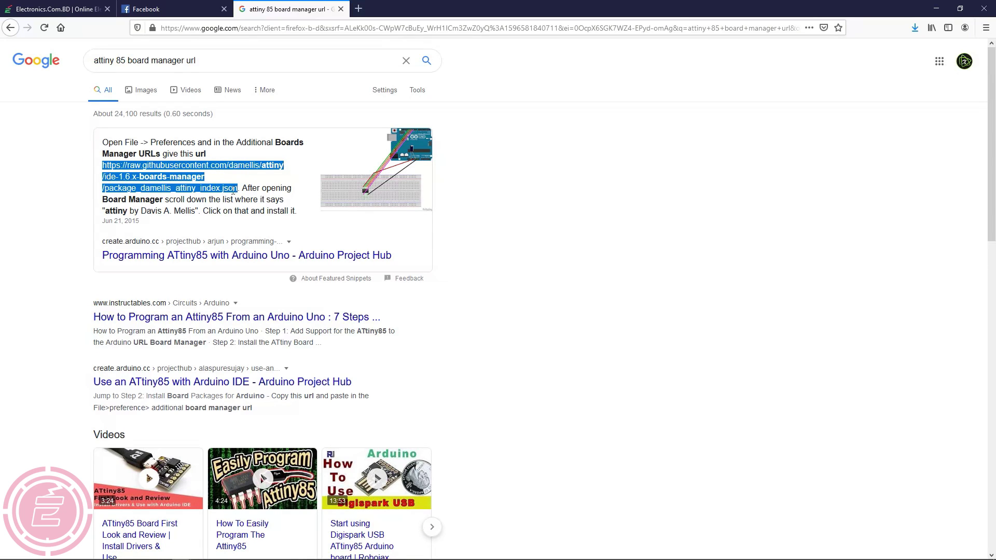
{"action": "right_click", "coordinate": [234, 189]}
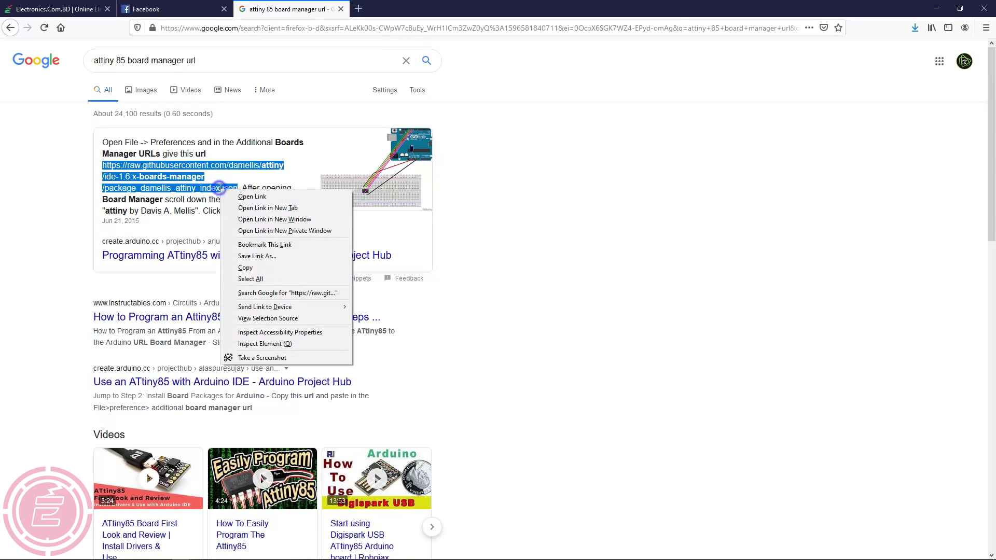
{"action": "left_click", "coordinate": [245, 268]}
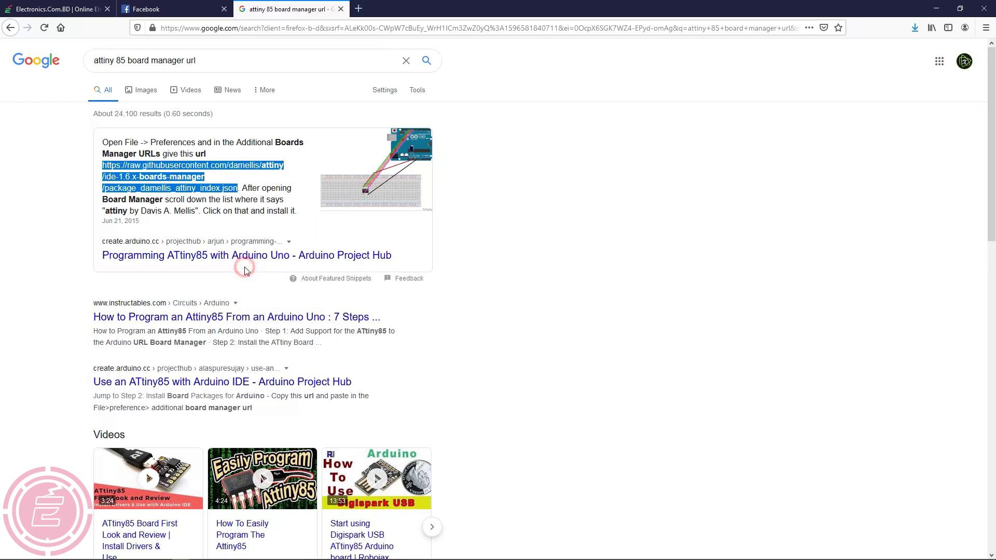
{"action": "left_click", "coordinate": [931, 6]}
Paste the ATtiny URL into Preferences' Additional Boards Manager URLs and save
{"action": "left_click", "coordinate": [6, 17]}
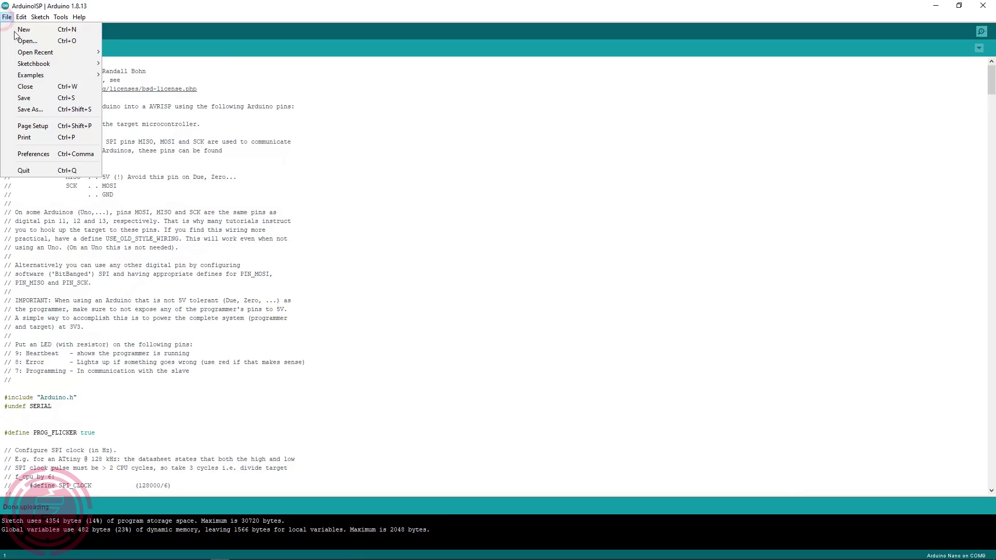
{"action": "left_click", "coordinate": [43, 153]}
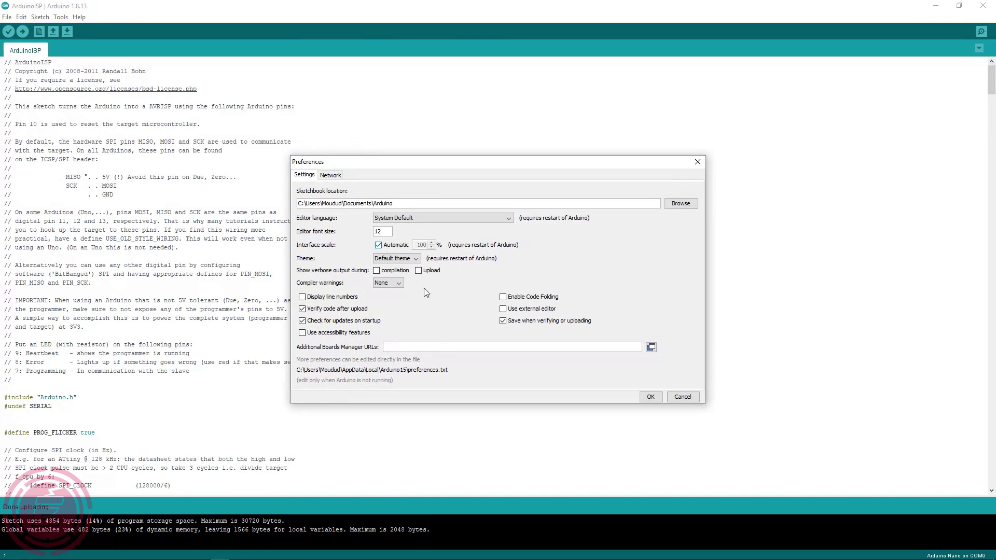
{"action": "left_click", "coordinate": [435, 347]}
{"action": "key", "text": "ctrl+v"}
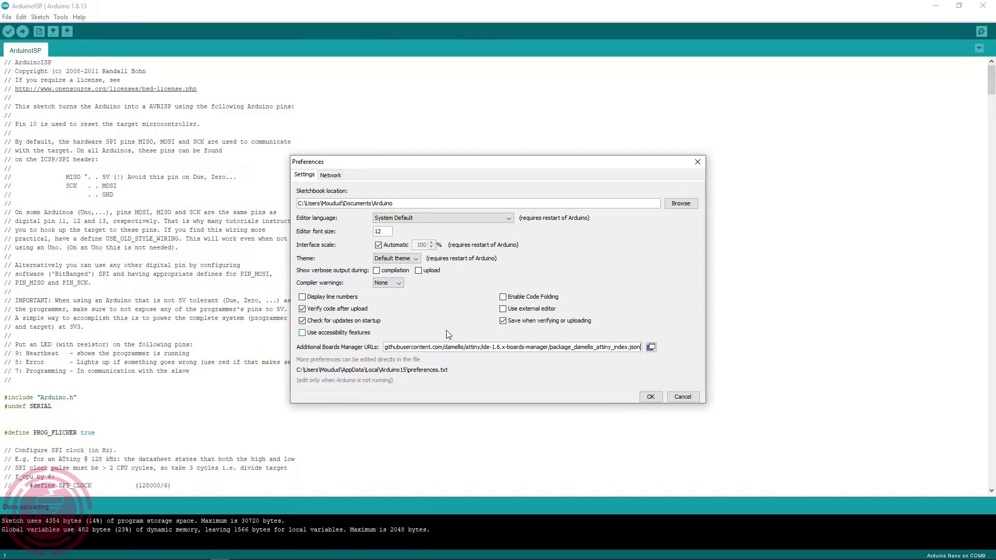
{"action": "left_click", "coordinate": [650, 398]}
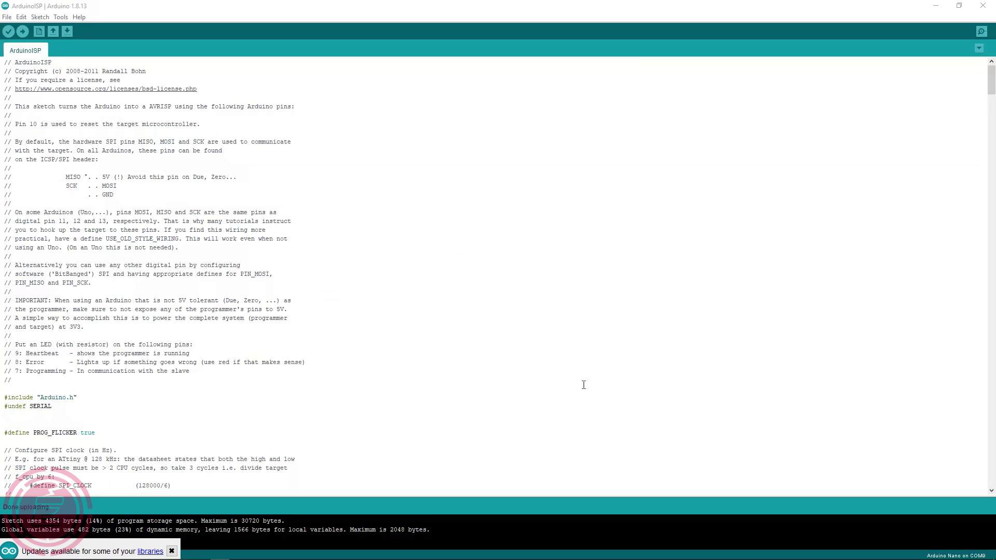
Search 'attiny' in Boards Manager, confirm David A. Mellis's package 1.0.2 is installed, and close it
{"action": "left_click", "coordinate": [60, 16]}
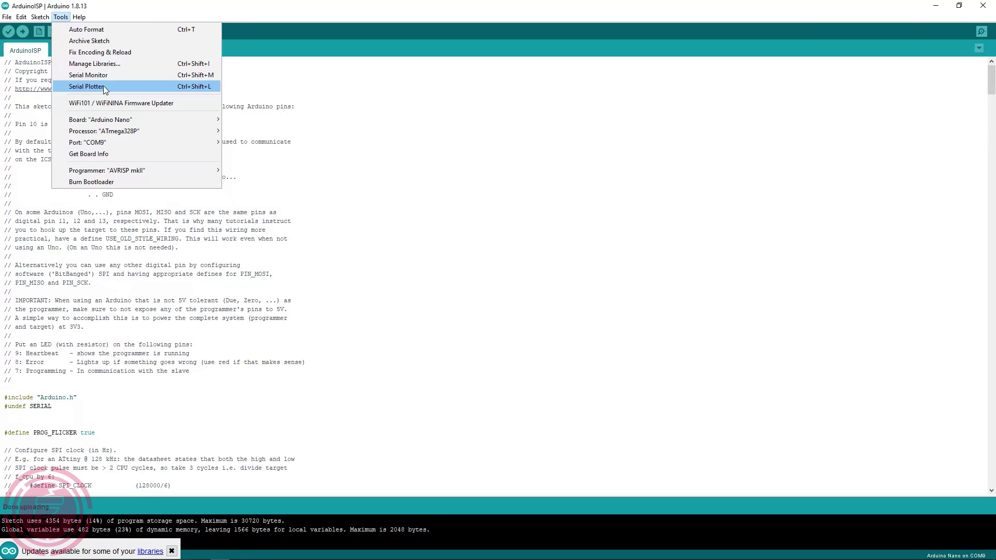
{"action": "left_click", "coordinate": [197, 118]}
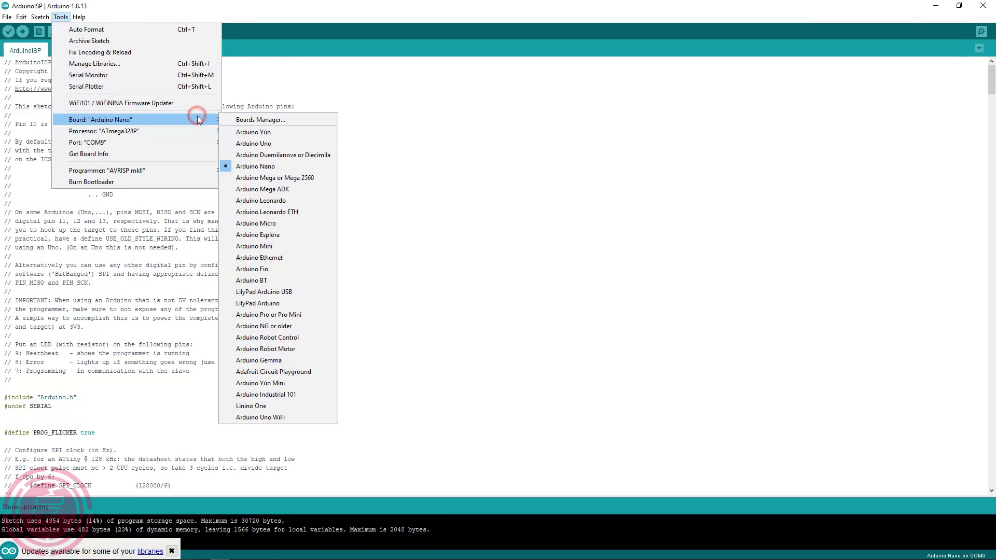
{"action": "left_click", "coordinate": [285, 122]}
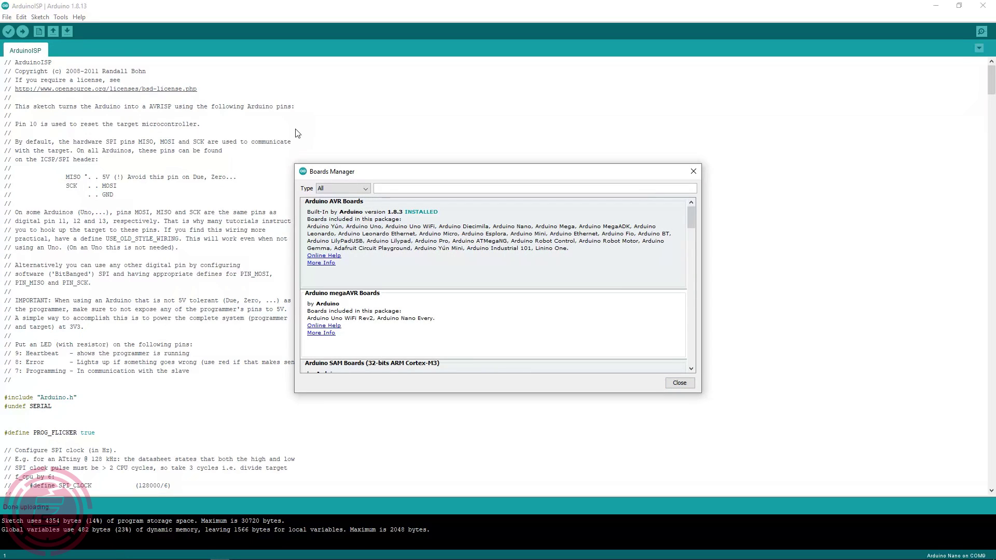
{"action": "left_click", "coordinate": [421, 188]}
{"action": "type", "text": "attiny"}
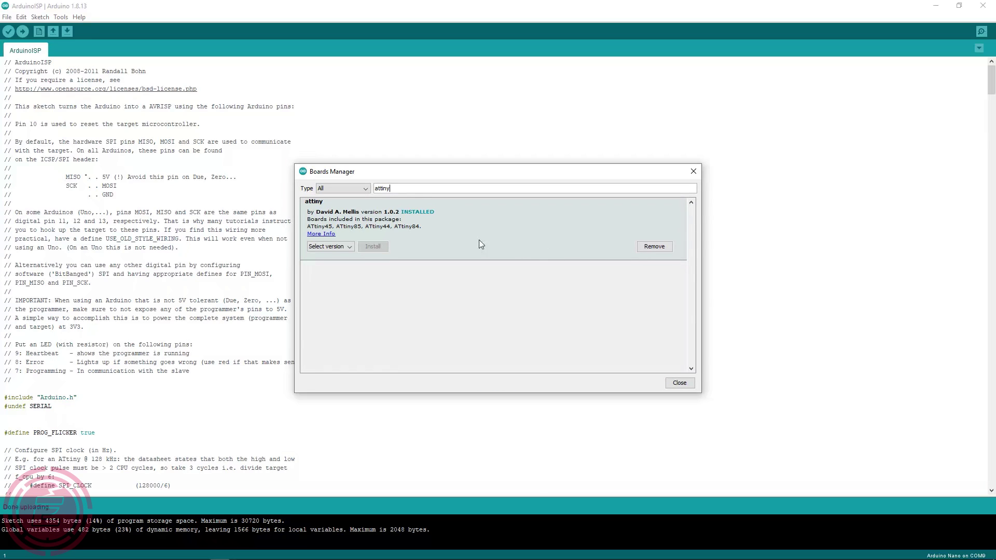
{"action": "left_click", "coordinate": [681, 383]}
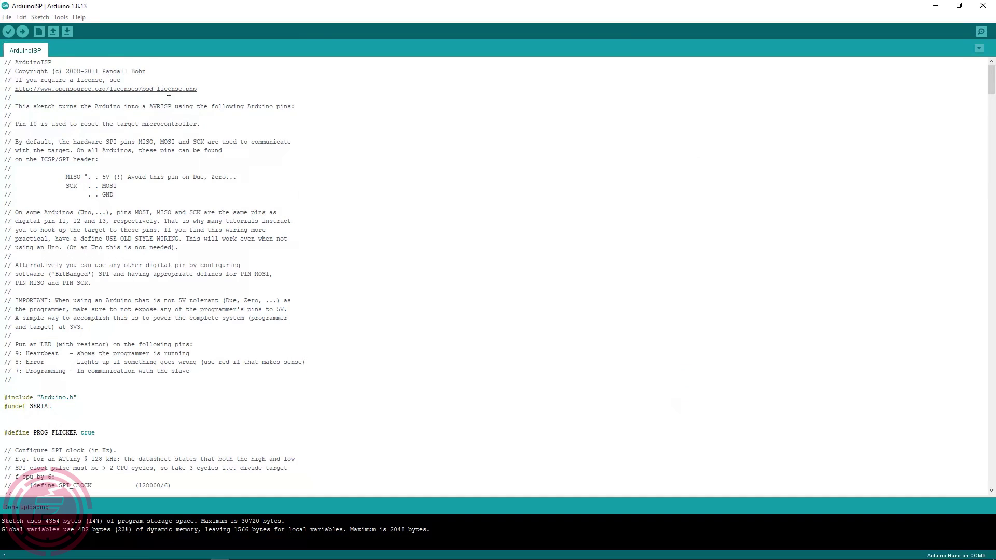
Start a new blank sketch full-screen, closing the old ArduinoISP window
{"action": "left_click", "coordinate": [61, 17]}
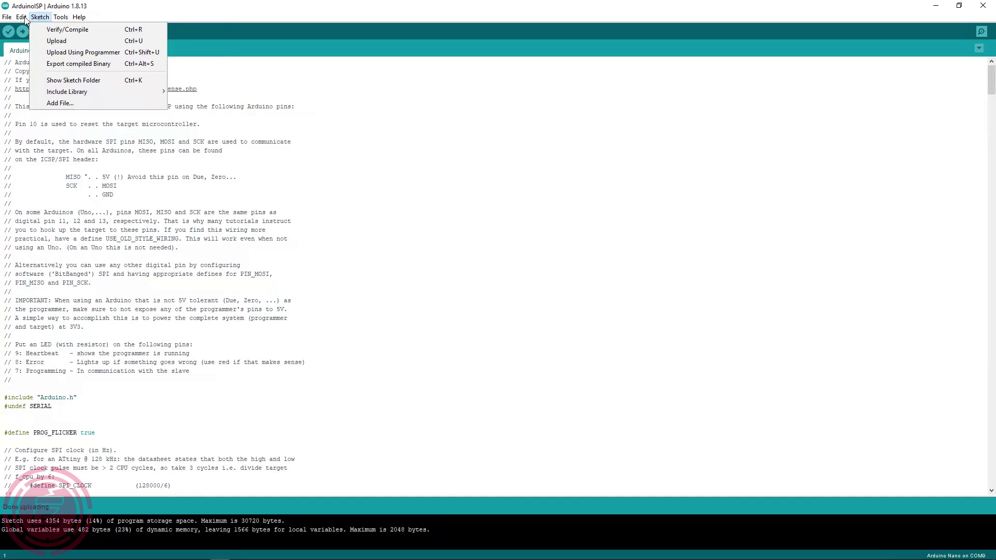
{"action": "mouse_move", "coordinate": [6, 17]}
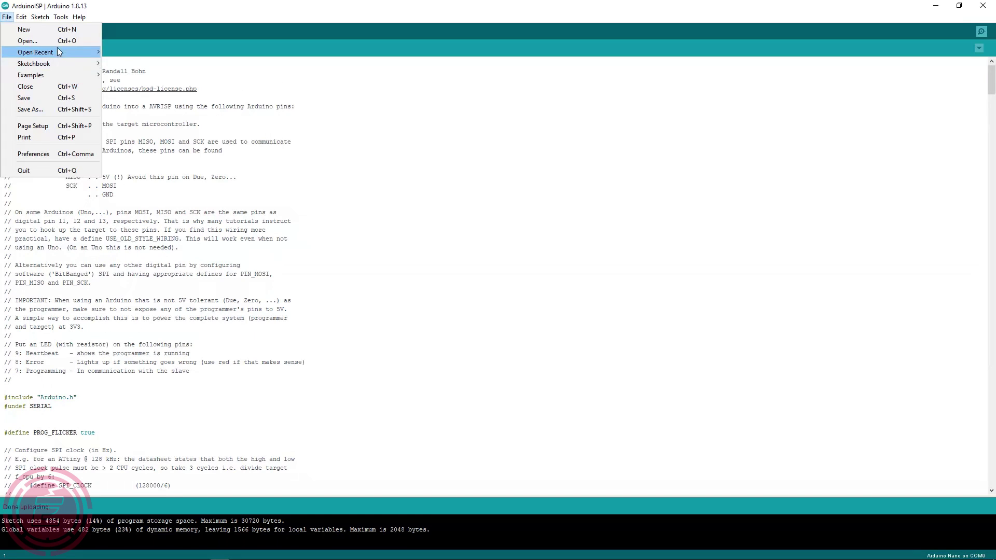
{"action": "left_click", "coordinate": [61, 32]}
{"action": "left_click", "coordinate": [983, 6]}
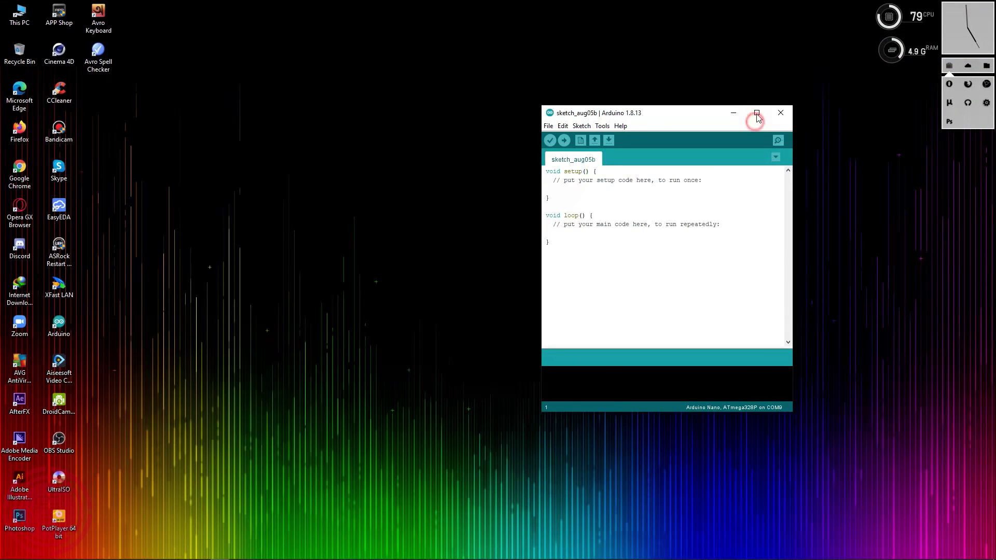
{"action": "left_click", "coordinate": [756, 113]}
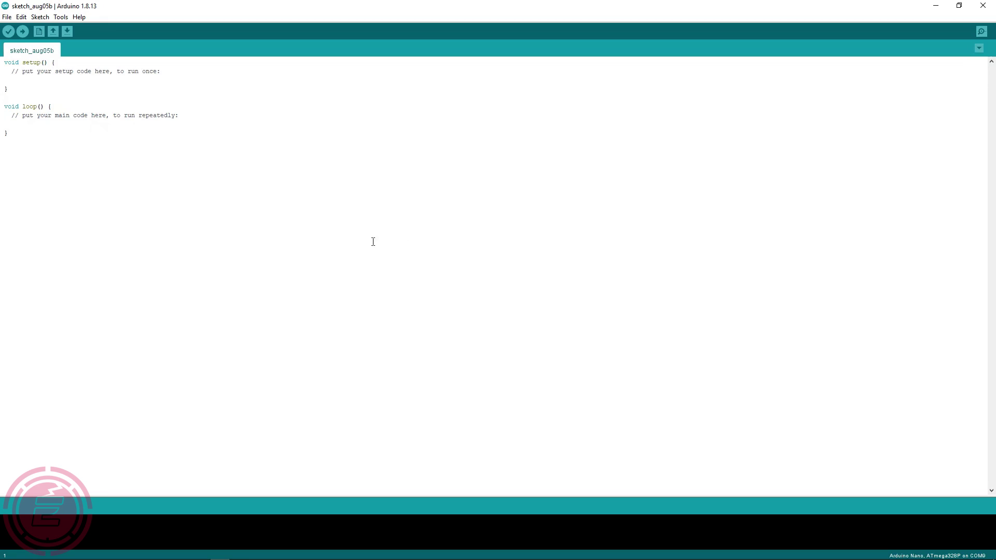
Set the board to ATtiny25/45/85 and the processor to ATtiny85
{"action": "left_click", "coordinate": [60, 17]}
{"action": "mouse_move", "coordinate": [100, 120]}
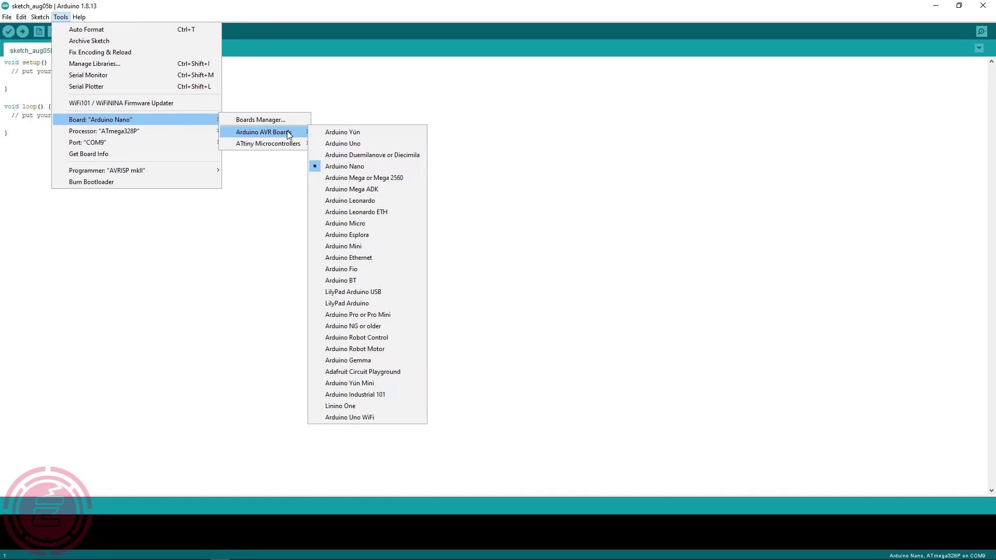
{"action": "mouse_move", "coordinate": [268, 143]}
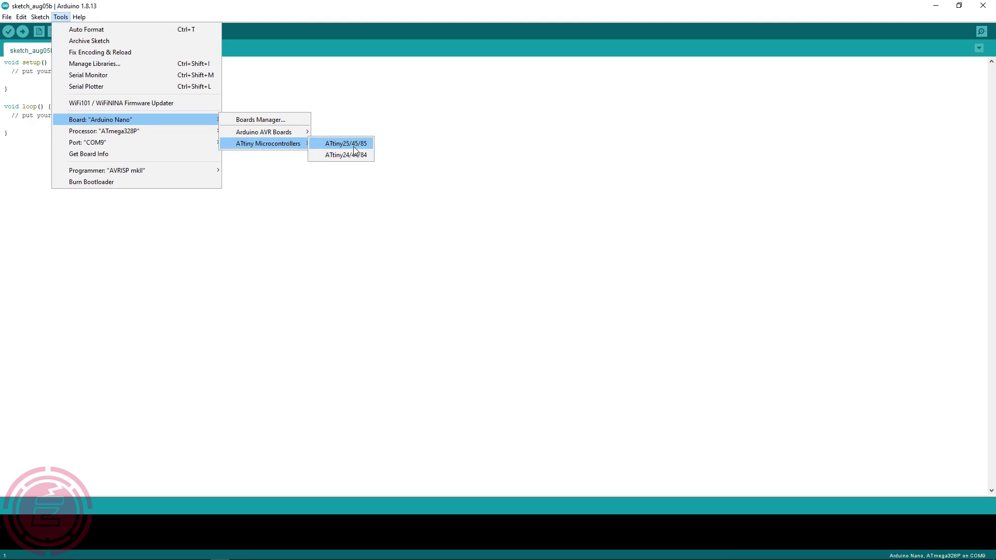
{"action": "left_click", "coordinate": [366, 145]}
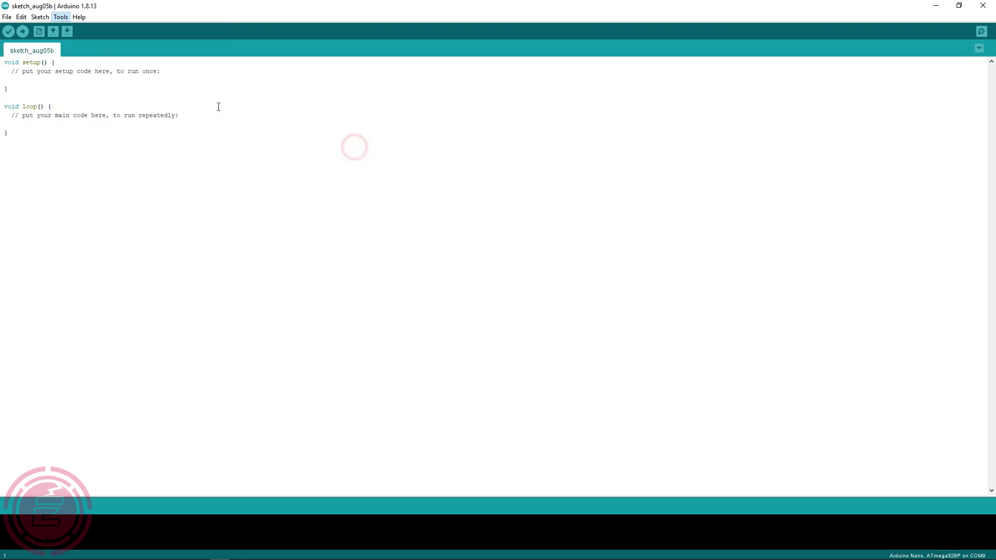
{"action": "left_click", "coordinate": [65, 18]}
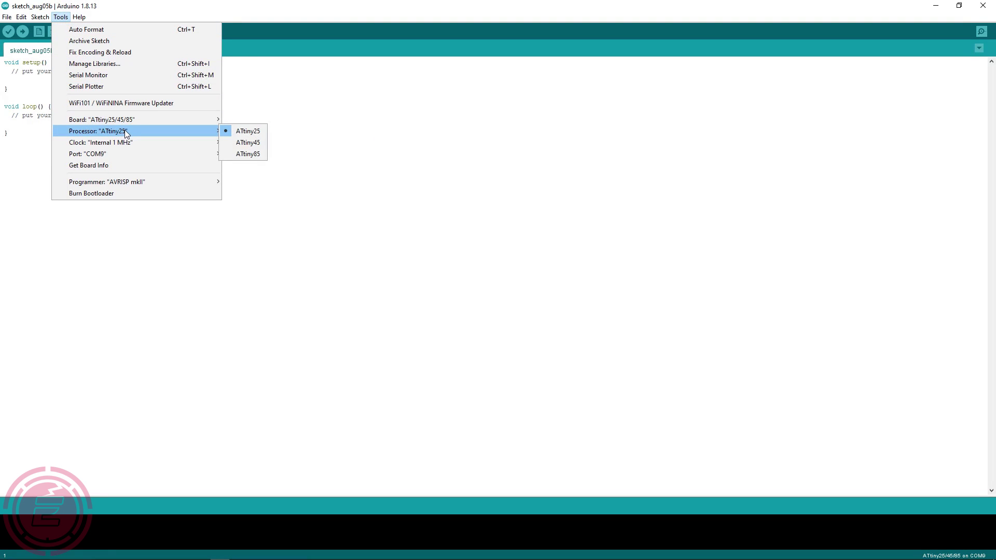
{"action": "left_click", "coordinate": [249, 153]}
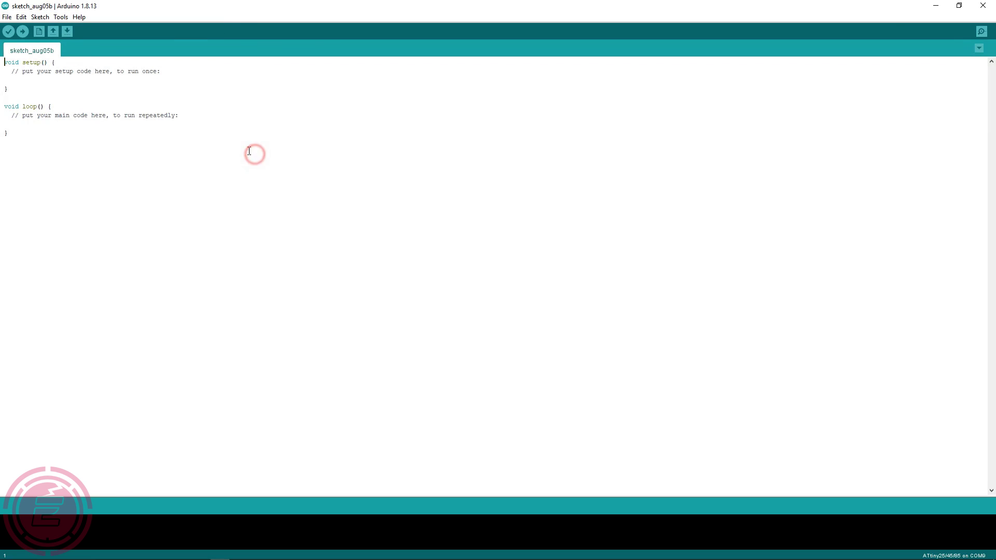
Choose the Internal 8 MHz clock and the Arduino as ISP programmer, then burn the ATtiny85 bootloader
{"action": "left_click", "coordinate": [61, 17]}
{"action": "mouse_move", "coordinate": [101, 142]}
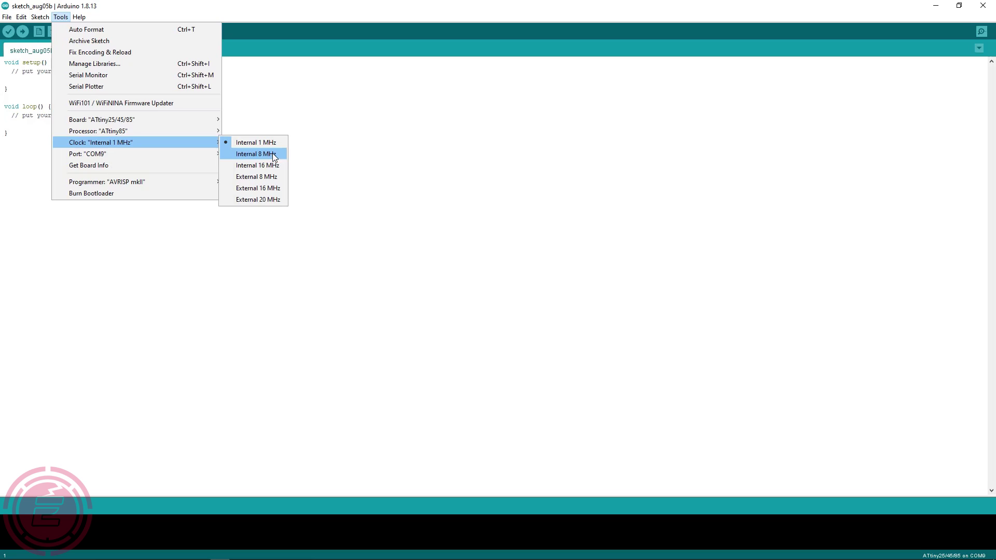
{"action": "left_click", "coordinate": [273, 154]}
{"action": "left_click", "coordinate": [61, 17]}
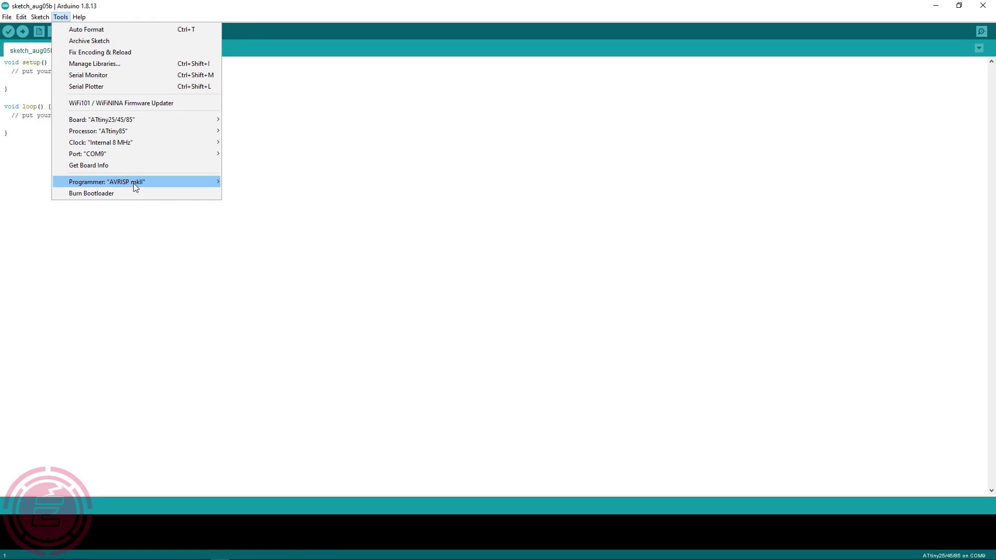
{"action": "mouse_move", "coordinate": [107, 182]}
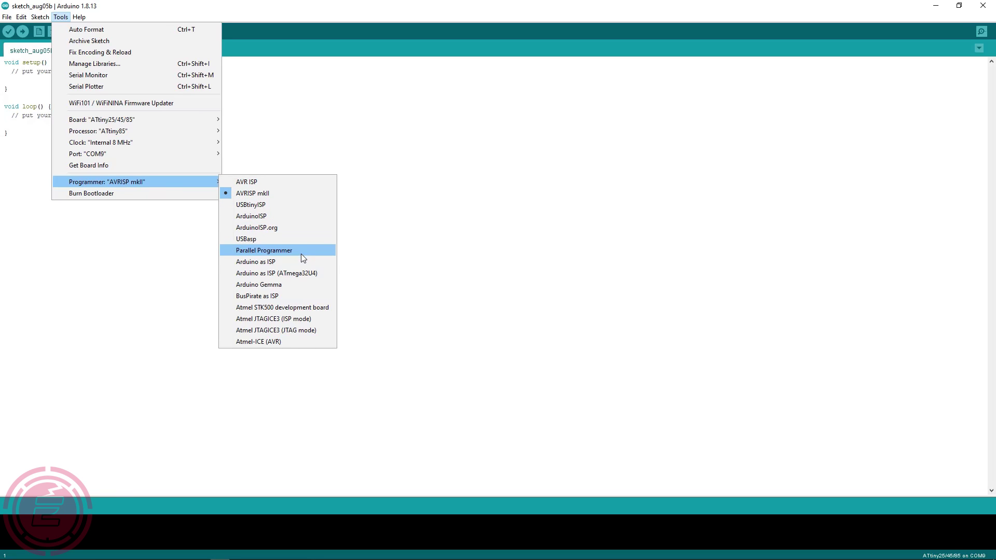
{"action": "left_click", "coordinate": [258, 261]}
{"action": "left_click", "coordinate": [60, 18]}
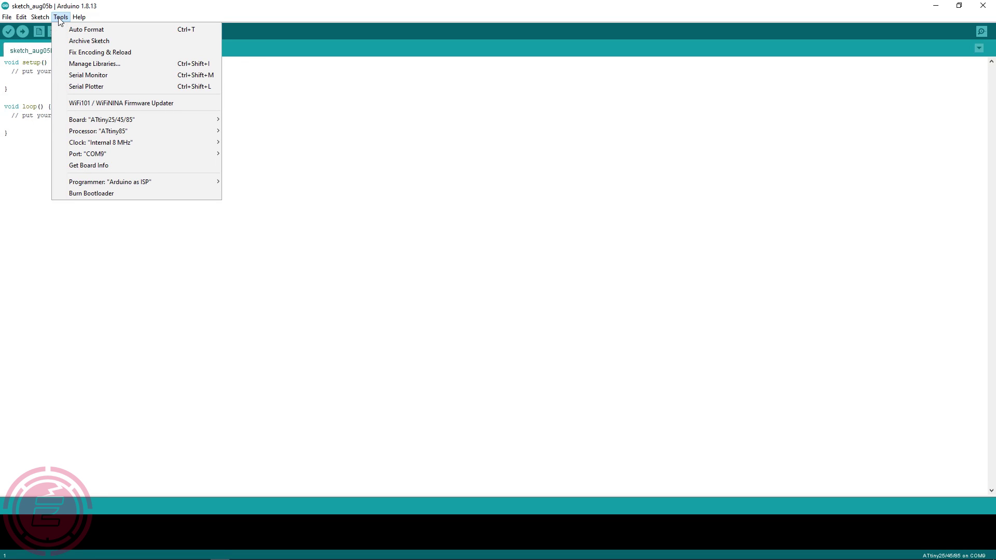
{"action": "left_click", "coordinate": [96, 195]}
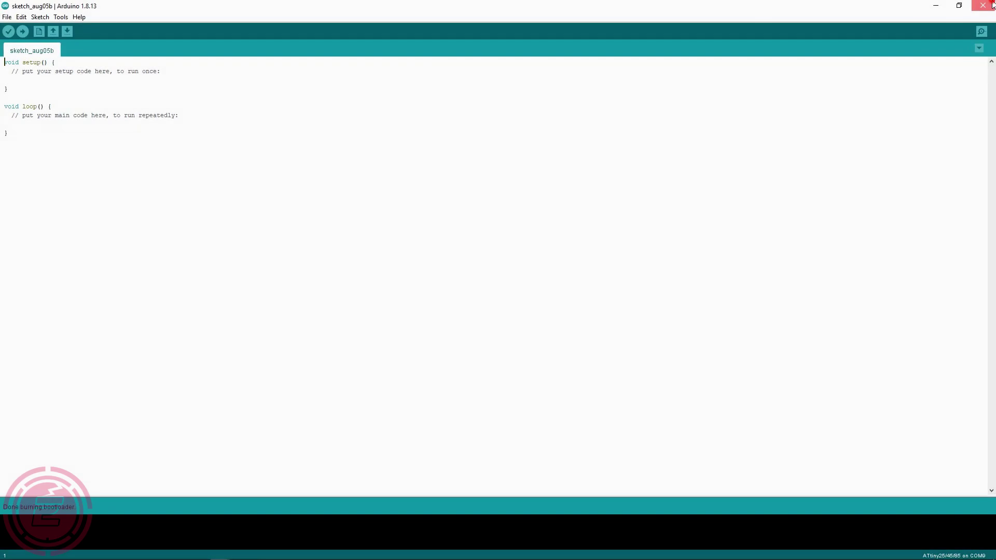
In full-screen Blink, replace LED_BUILTIN with 1 in the pinMode line and both digitalWrite lines
{"action": "left_click", "coordinate": [991, 5]}
{"action": "left_click", "coordinate": [693, 30]}
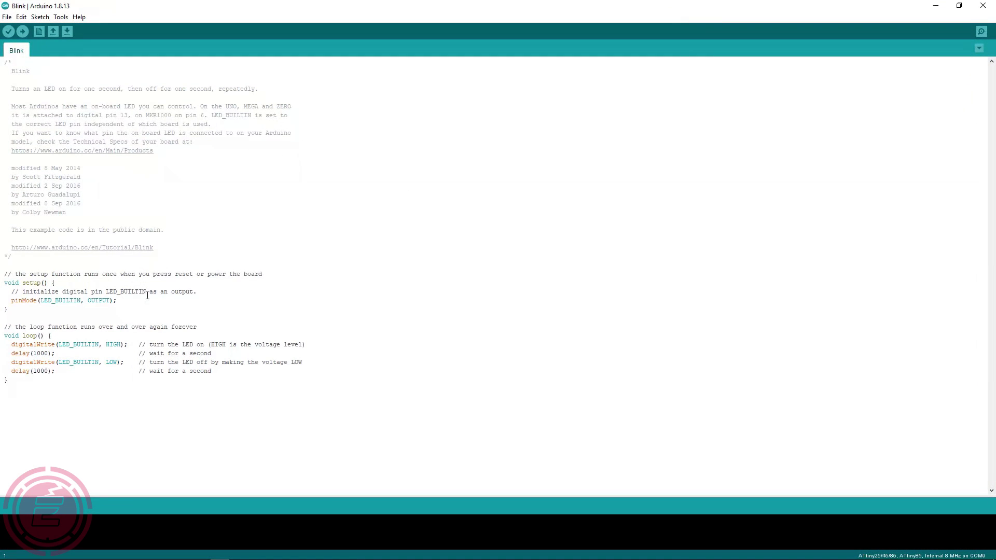
{"action": "left_click_drag", "start_coordinate": [81, 301], "coordinate": [42, 303]}
{"action": "type", "text": "1"}
{"action": "double_click", "coordinate": [99, 344]}
{"action": "type", "text": "1"}
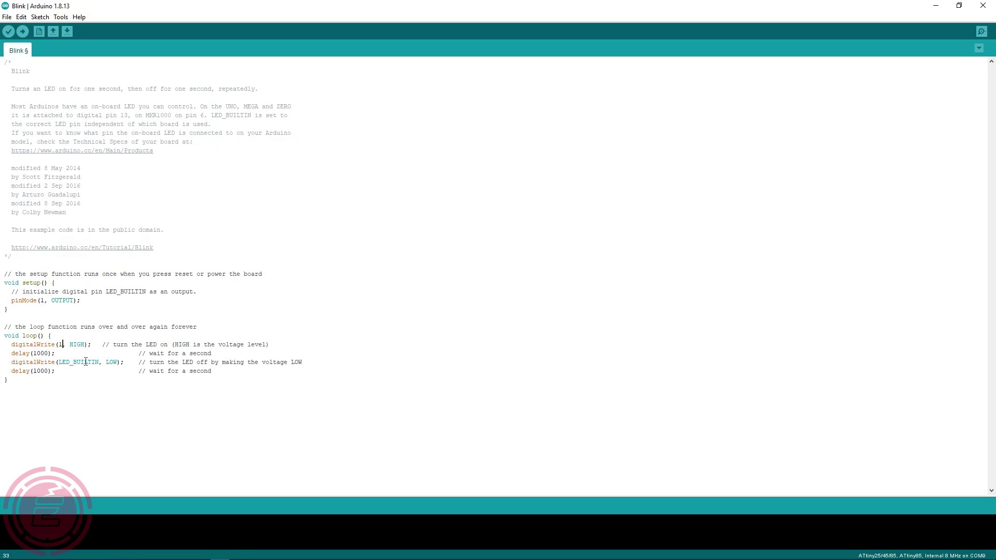
{"action": "double_click", "coordinate": [98, 361]}
{"action": "type", "text": "1"}
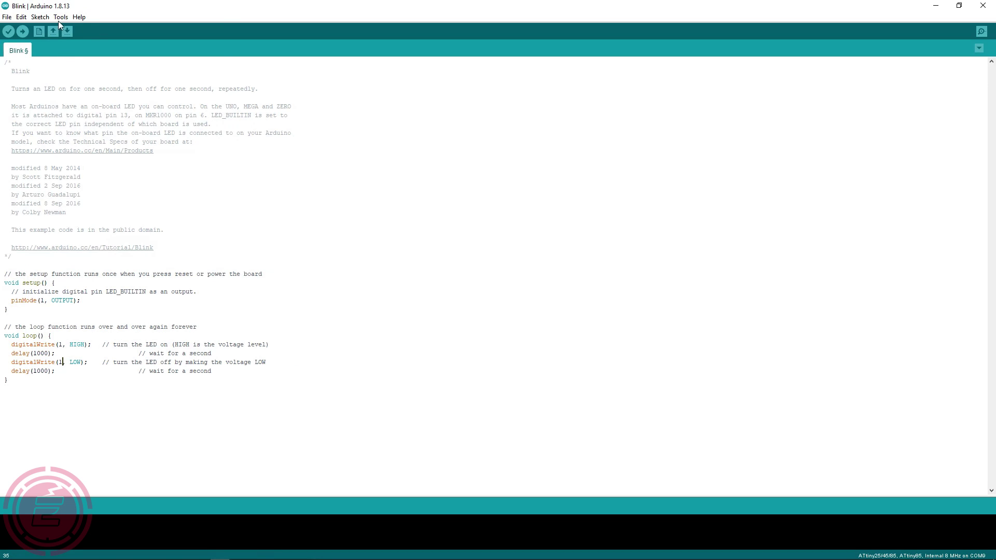
Check the board settings, then upload the edited Blink sketch to the ATtiny85
{"action": "left_click", "coordinate": [58, 16]}
{"action": "left_click", "coordinate": [58, 17]}
{"action": "left_click", "coordinate": [23, 32]}
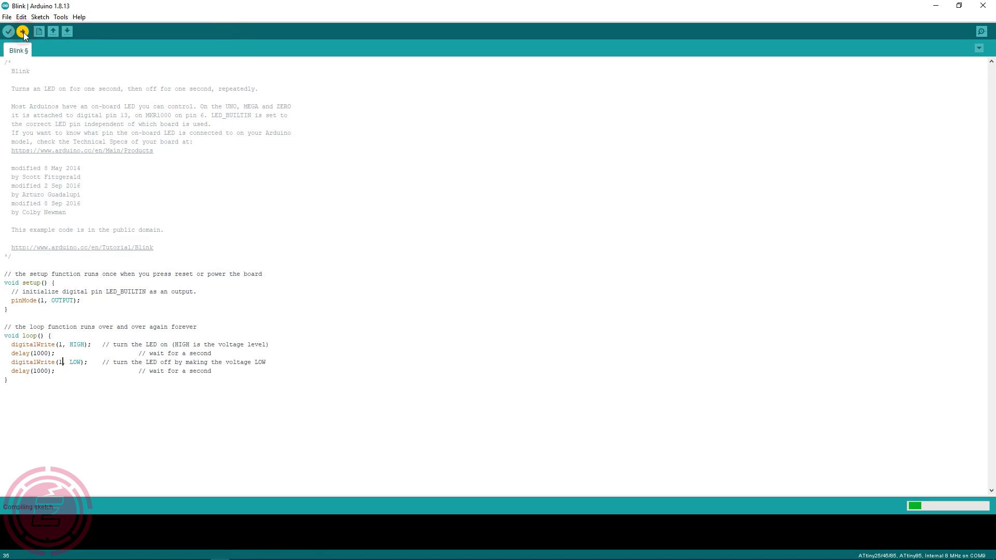